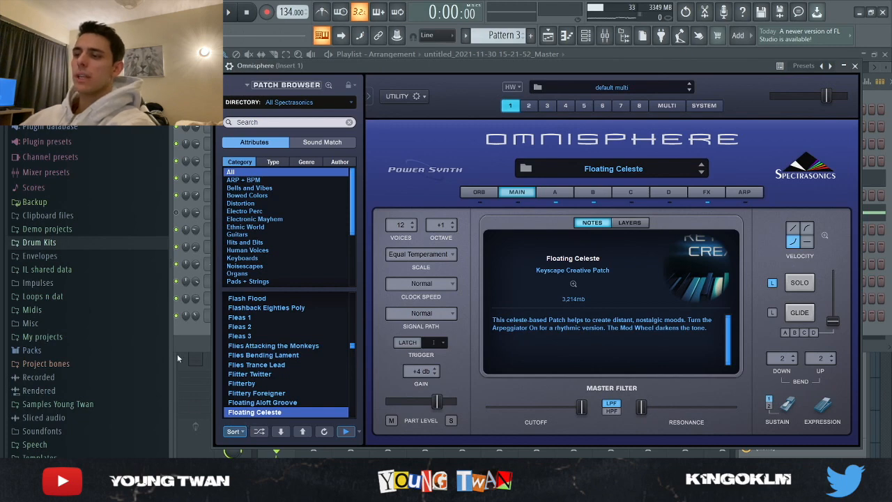
Step: Open the Omnisphere chord notes of Pattern 3 in the piano roll and play them back
key("F7")
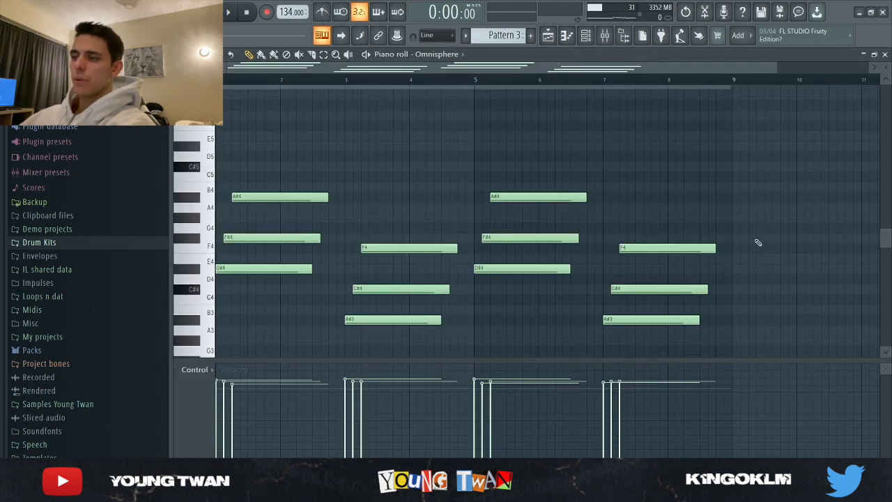
key("space")
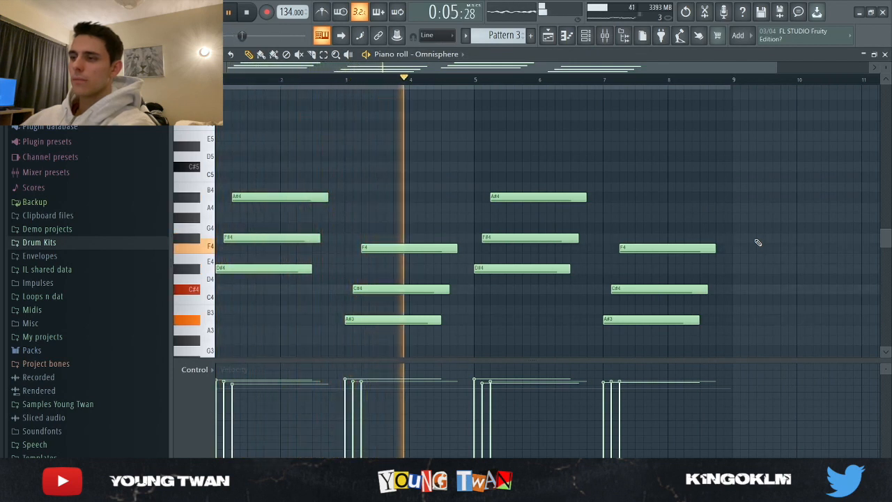
key("space")
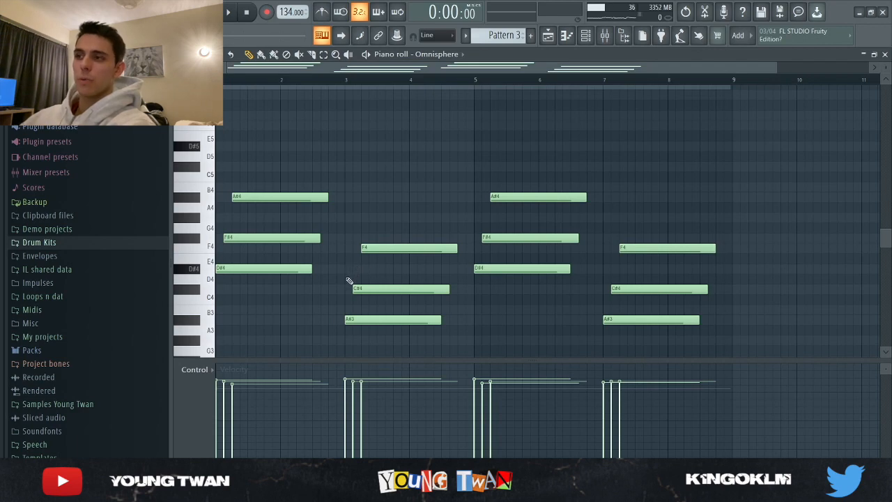
Step: Review the Insert 1 mixer effects one by one: Fruity parametric EQ 2, EffectRack, FabFilter Pro-Q 3, Spinn and ValhallaRoom
key("F9")
left_click(808, 194)
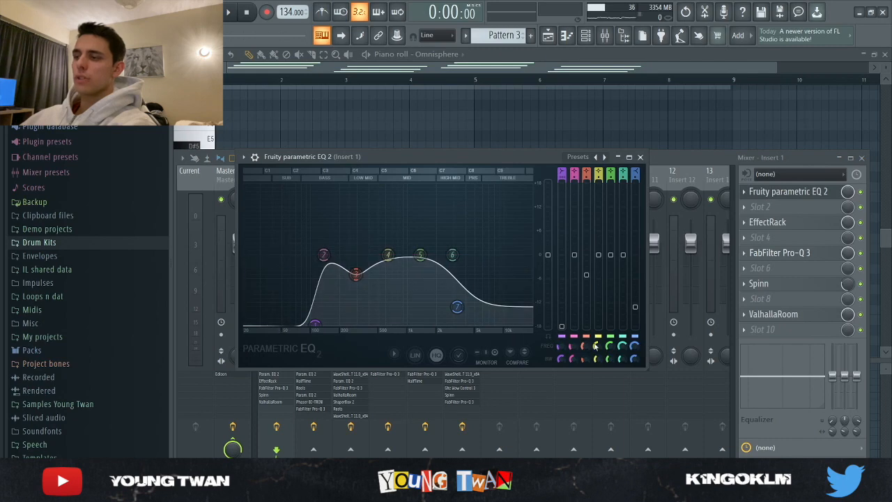
left_click(787, 222)
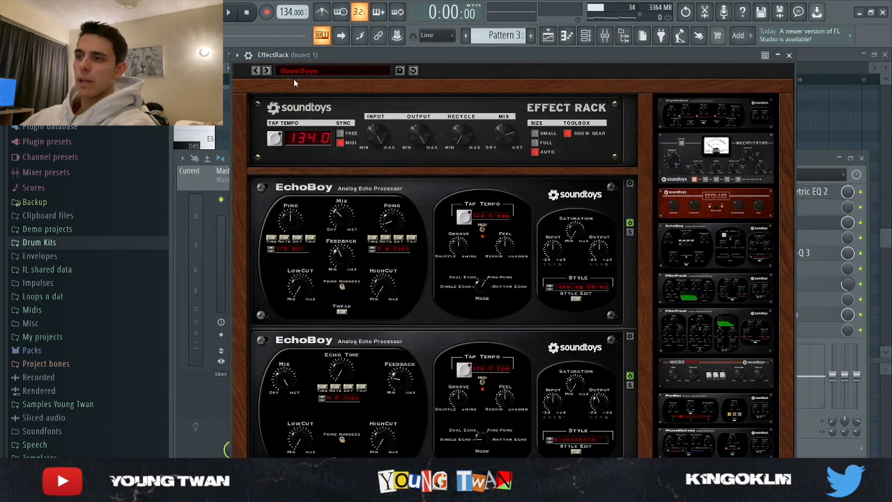
left_click(789, 54)
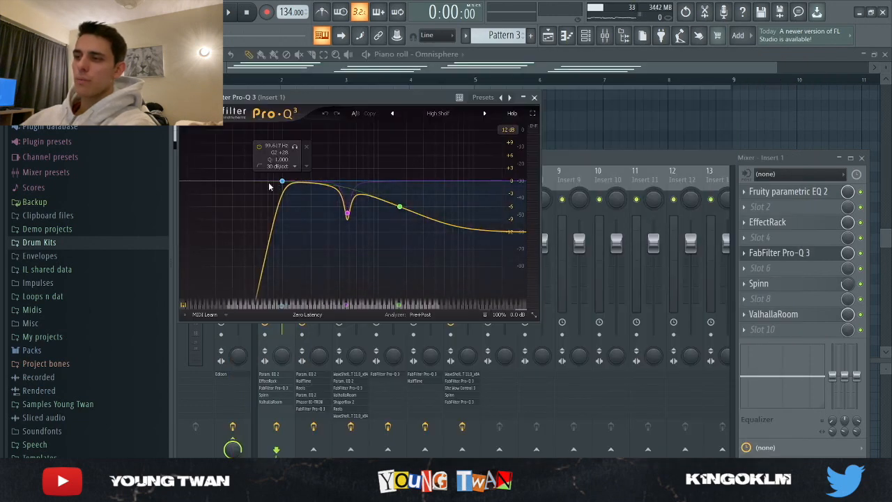
left_click(774, 283)
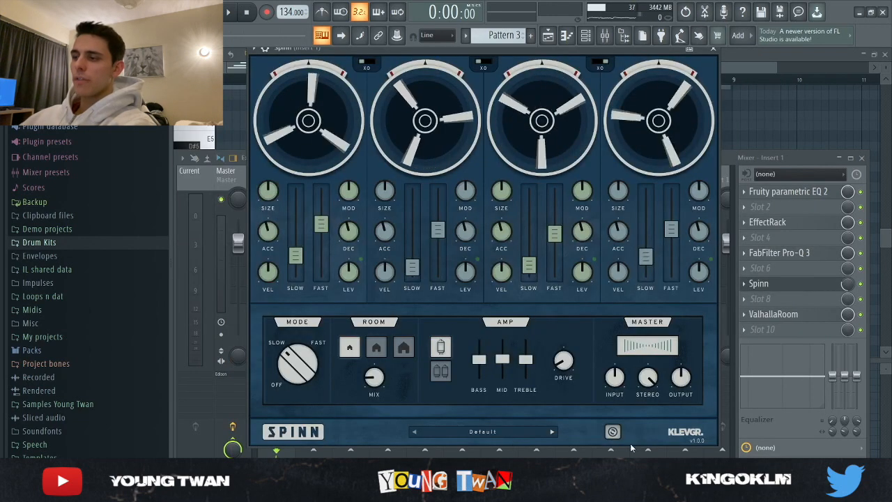
left_click(815, 289)
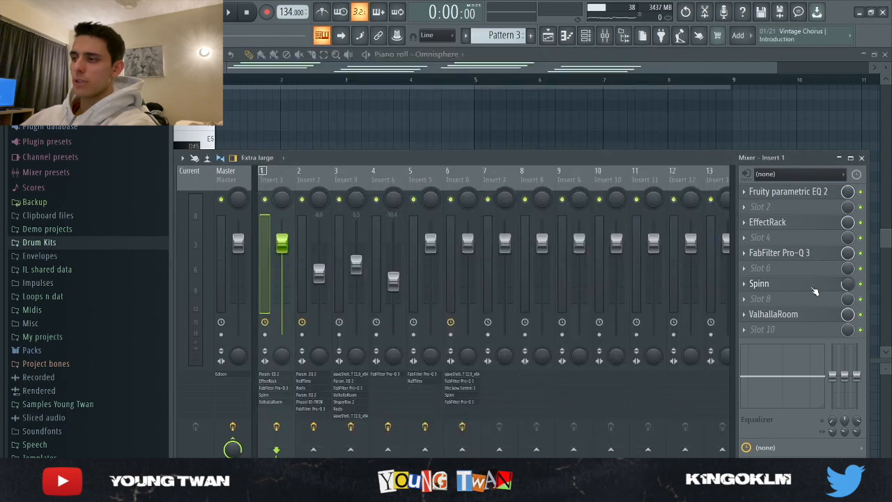
left_click(785, 315)
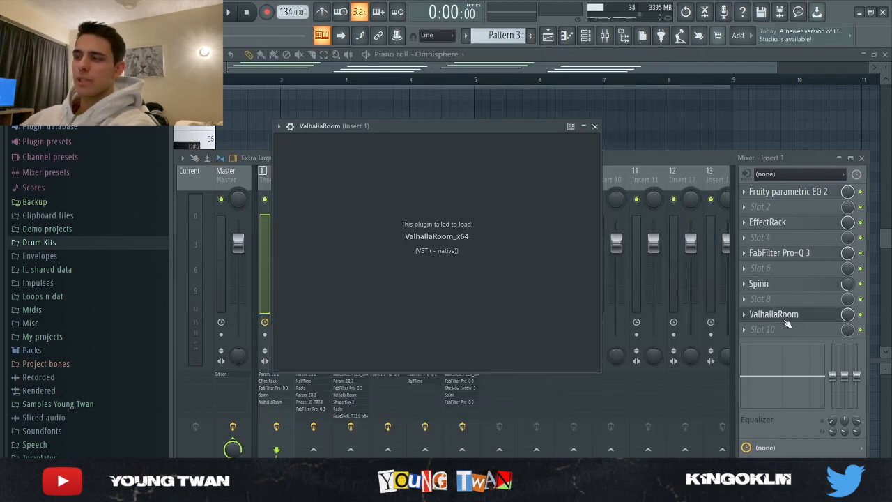
left_click(787, 322)
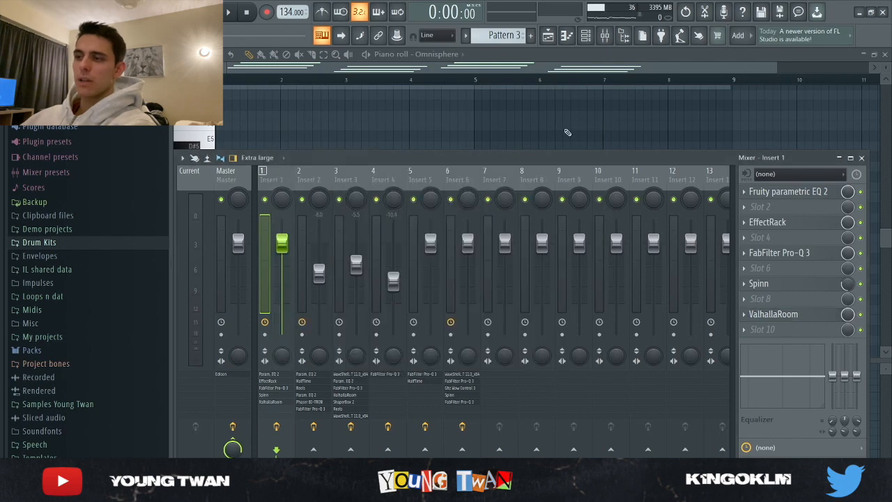
Step: Leave the mixer and play back the Omnisphere chords of Pattern 3, followed by the Omnisphere #2 melody in Pattern 2
key("F9")
key("space")
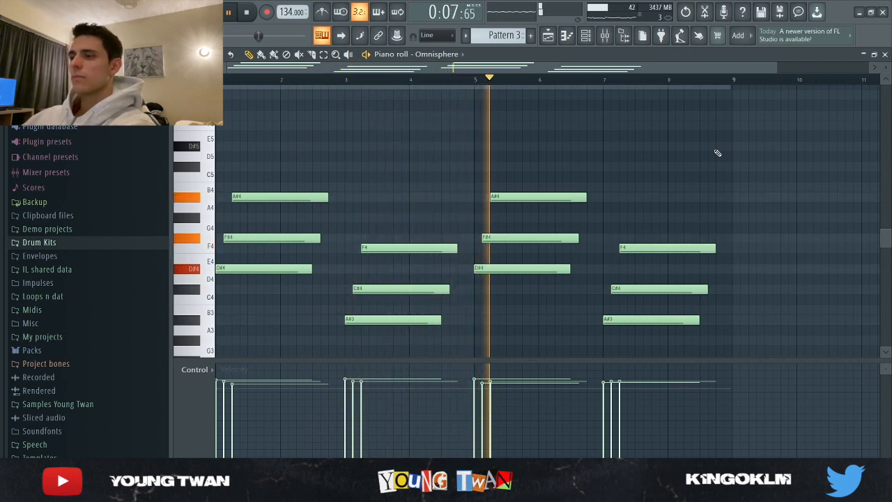
key("space")
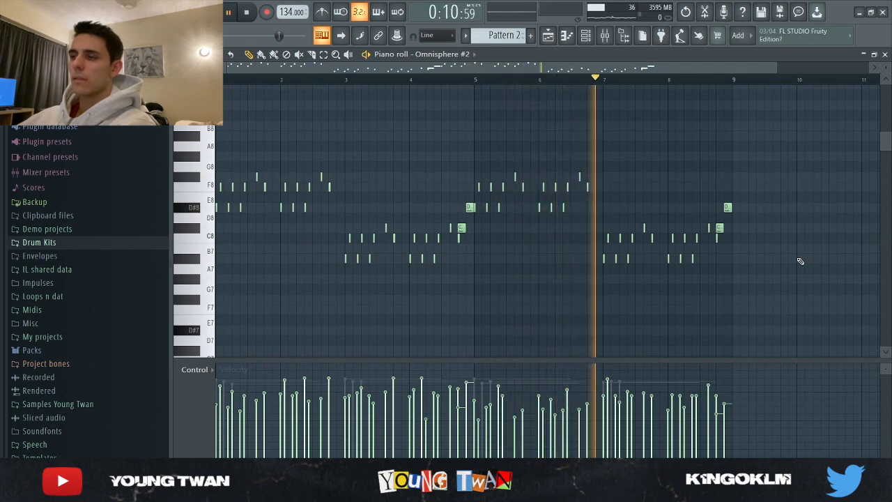
key("space")
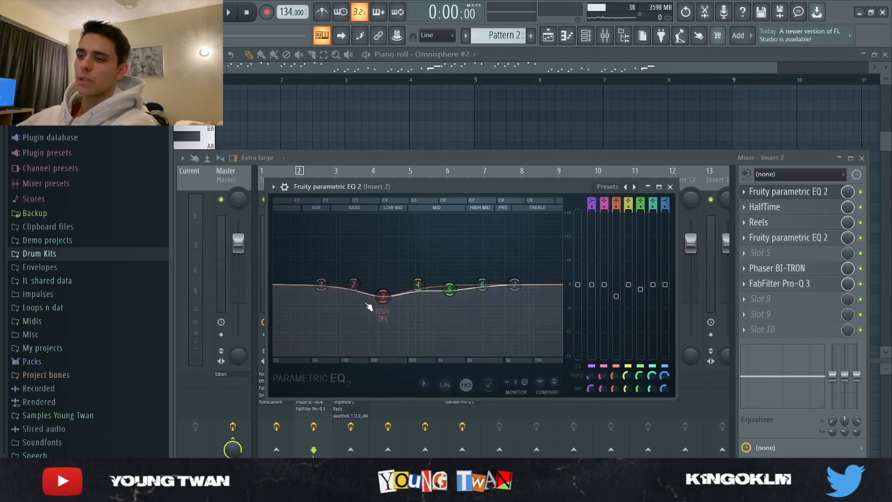
Step: Review the remaining Insert 2 effects: HalfTime, Reels, the second Fruity parametric EQ 2, Phaser BI-TRON and FabFilter Pro-Q 3
left_click(783, 206)
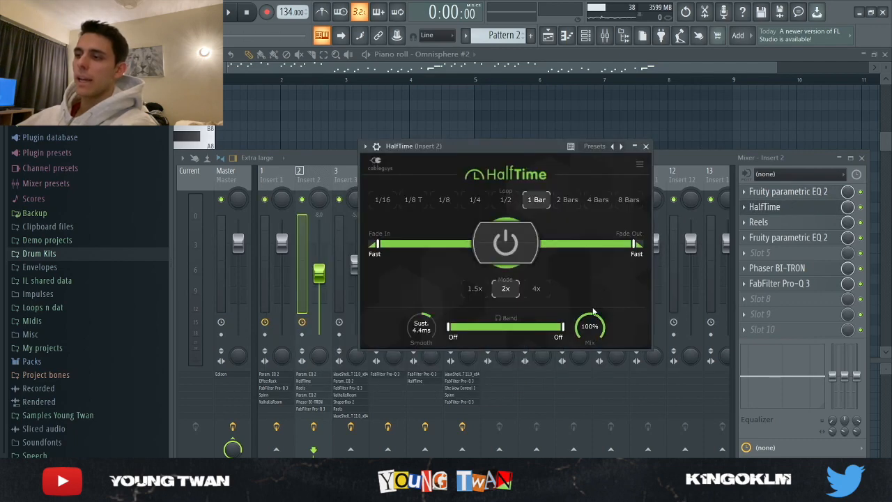
left_click(758, 221)
left_click_drag(536, 71, 497, 76)
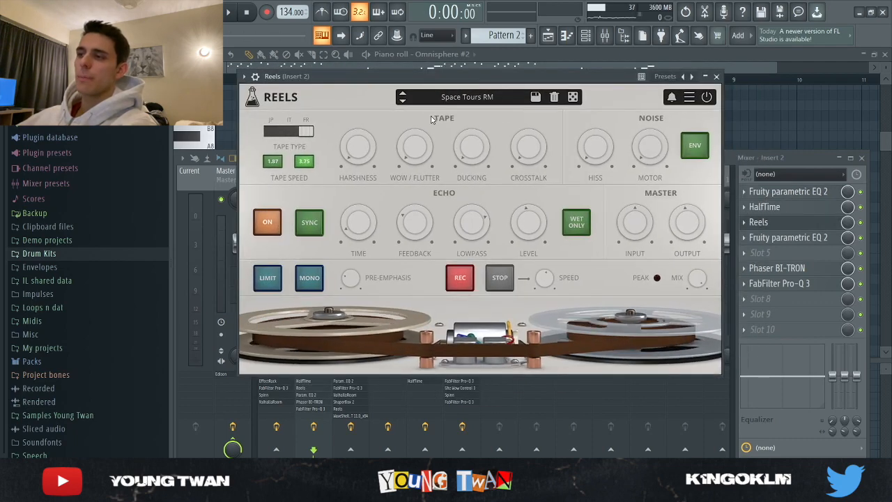
left_click(788, 237)
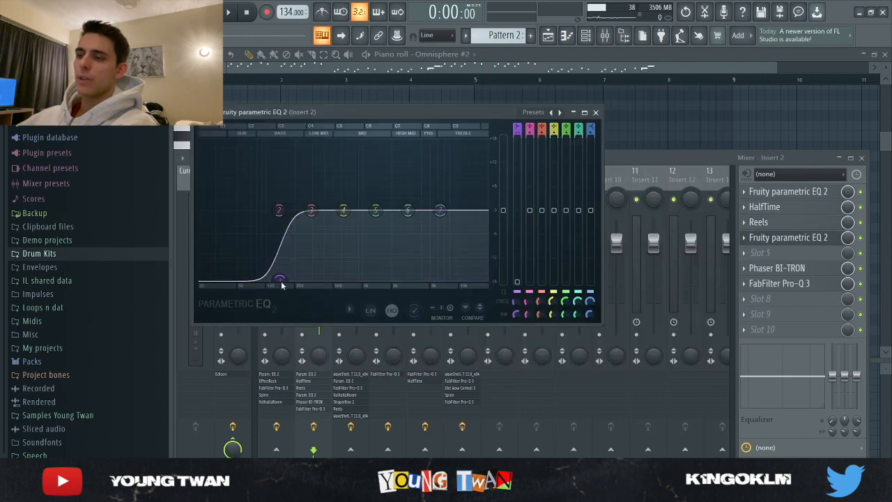
left_click(776, 268)
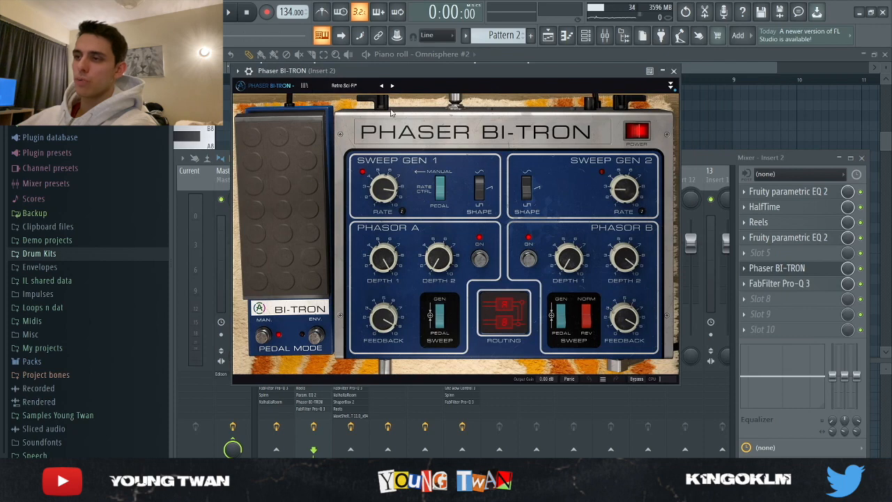
left_click(673, 71)
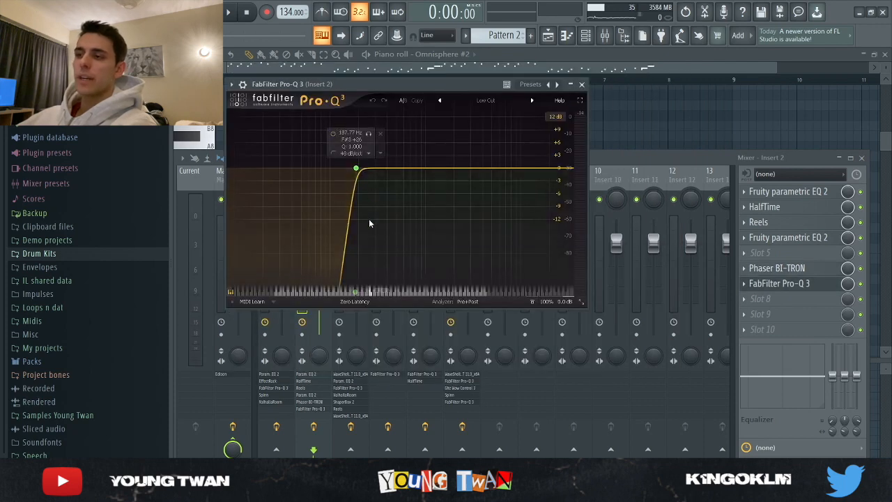
left_click(784, 283)
Step: Leave the mixer, play back the pattern and listen to the long A5 Arcade note in Pattern 3
key("F9")
key("space")
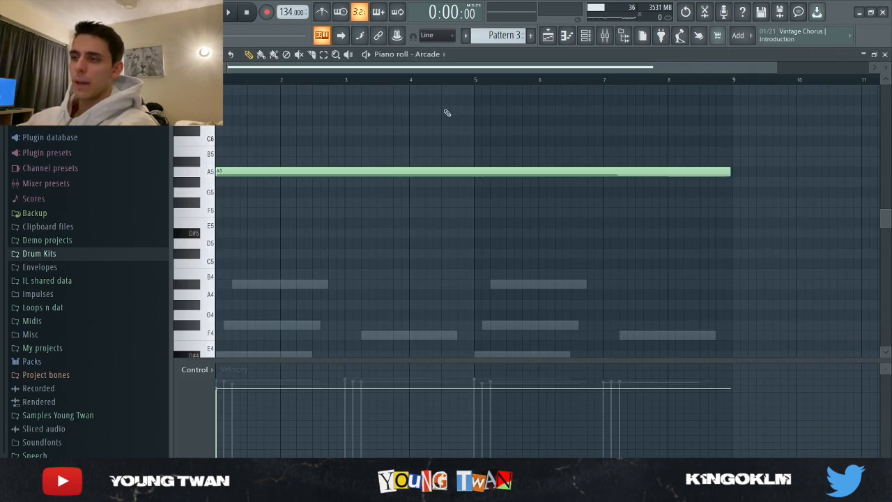
key("space")
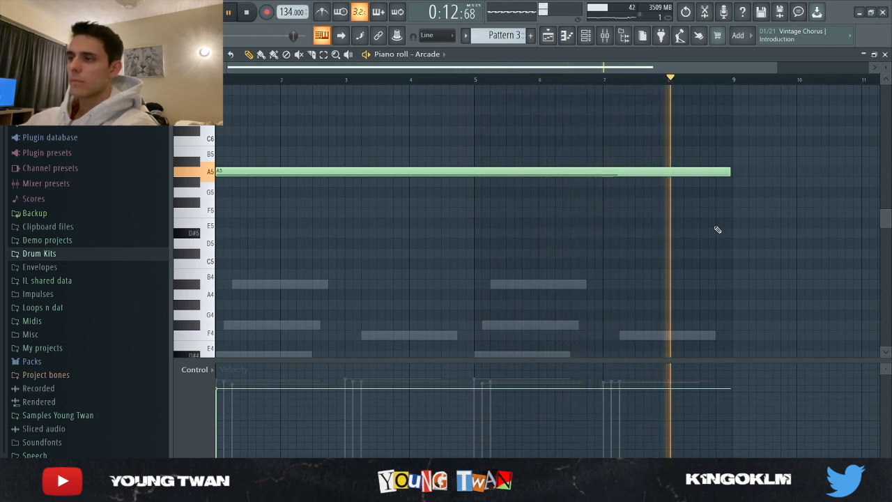
key("space")
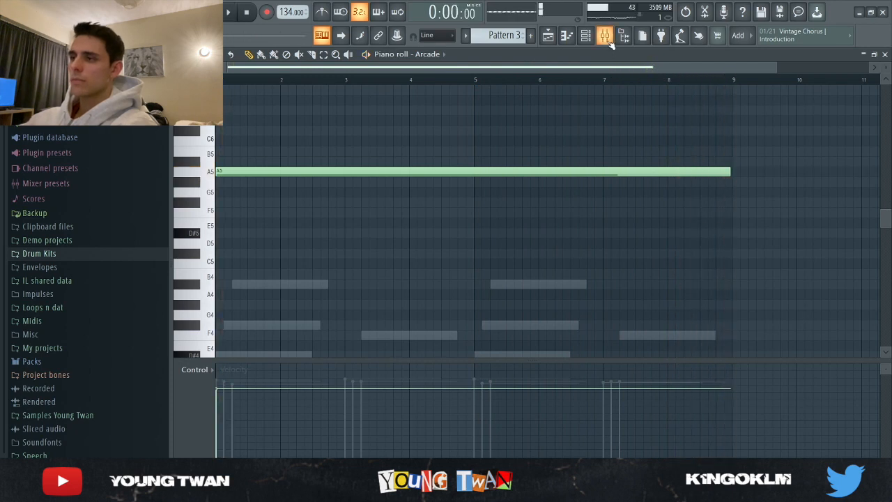
Step: Review the first three effects on mixer Insert 3: the WNS noise suppressor, Fruity parametric EQ 2 and FabFilter Pro-Q 3
key("F9")
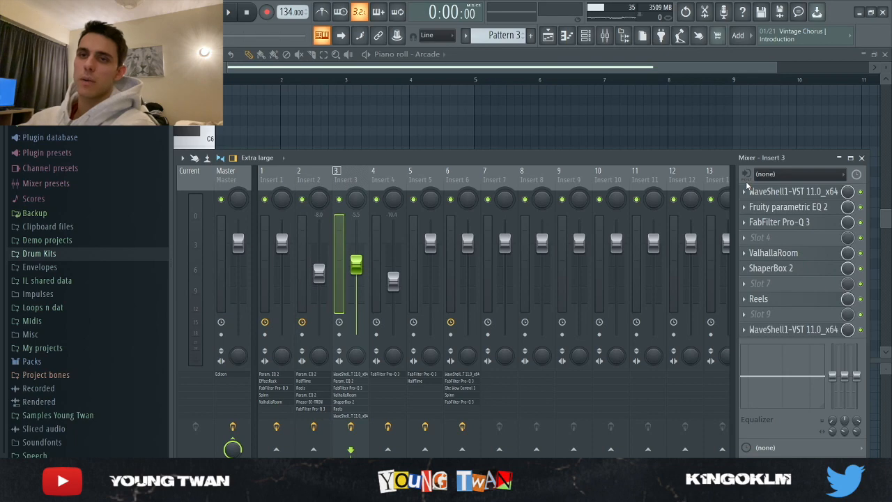
left_click(750, 190)
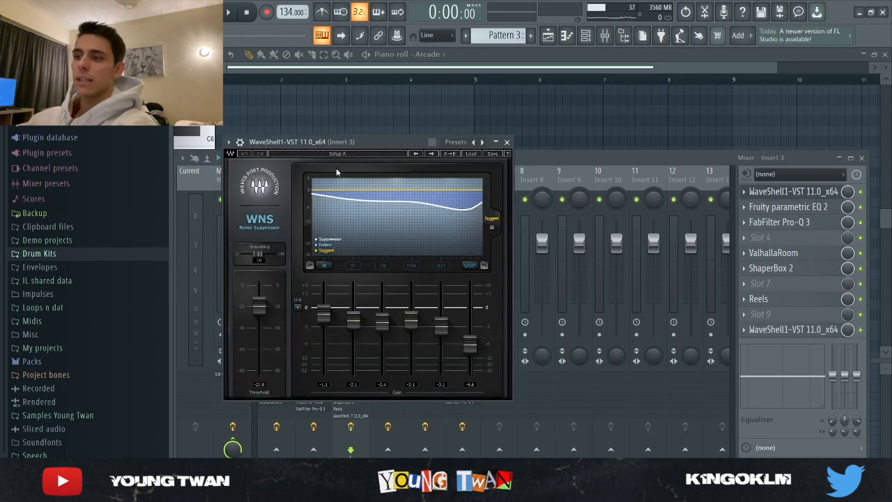
left_click_drag(337, 145, 348, 126)
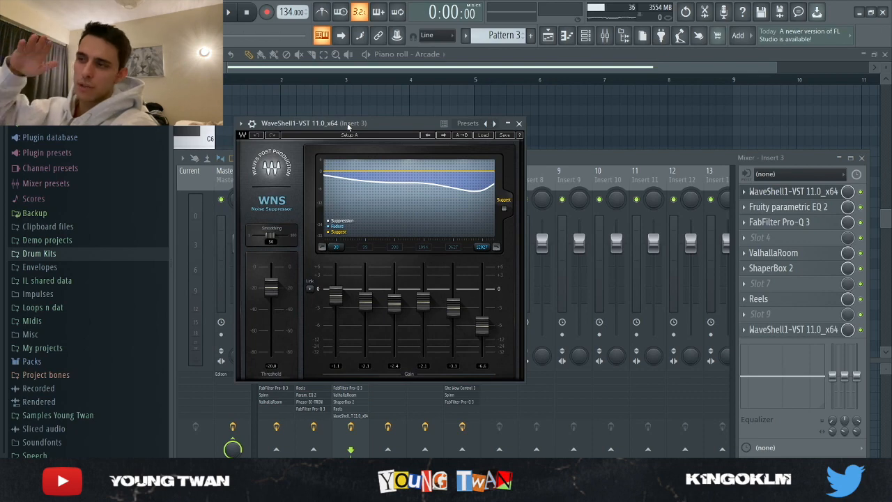
left_click(788, 209)
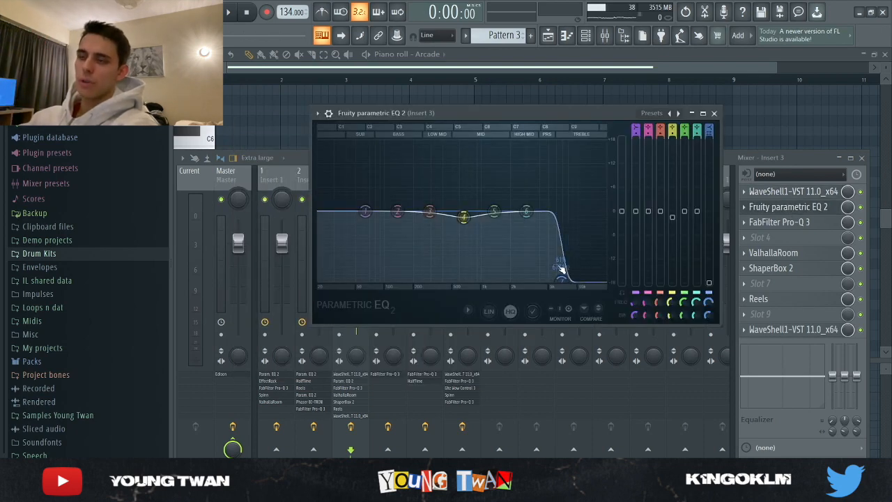
left_click(815, 208)
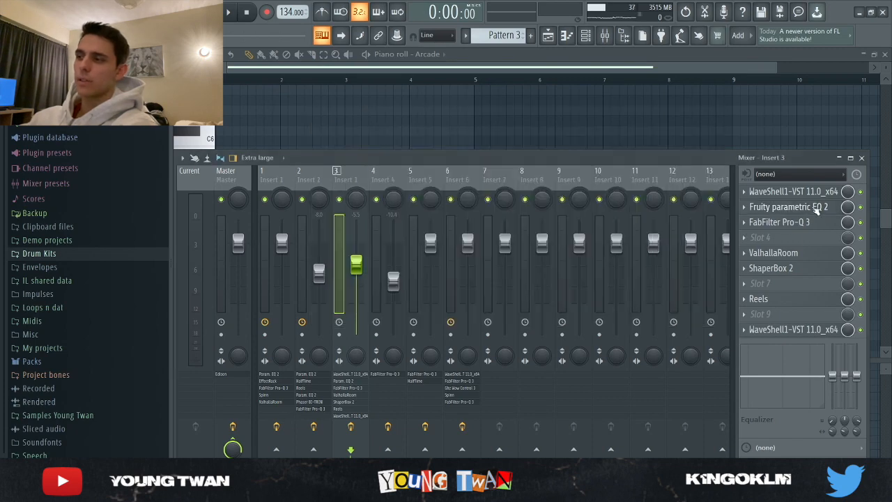
left_click(779, 221)
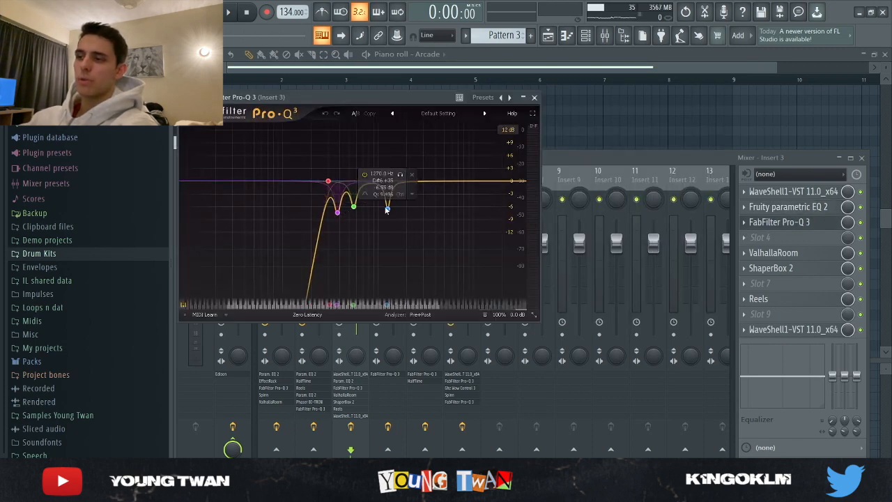
Step: Review ValhallaRoom, ShaperBox 2, Reels and the final WaveShell effect on Insert 3, and play back the Arcade note
left_click(773, 253)
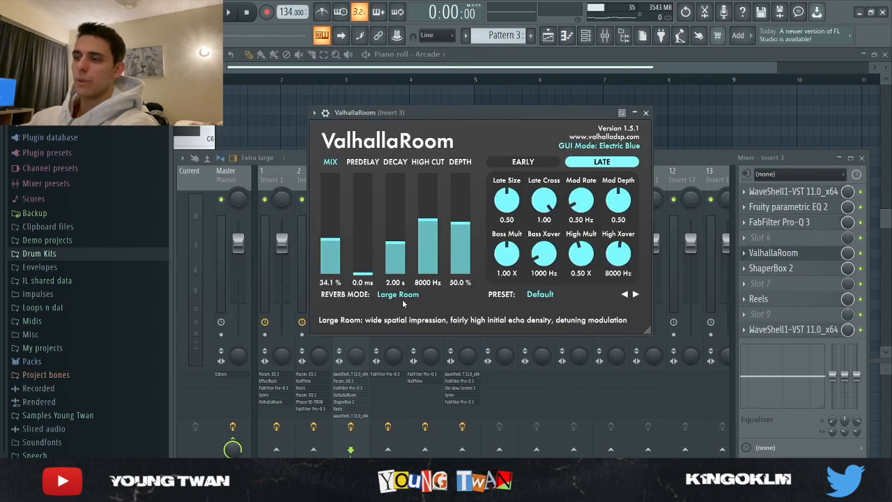
left_click(341, 402)
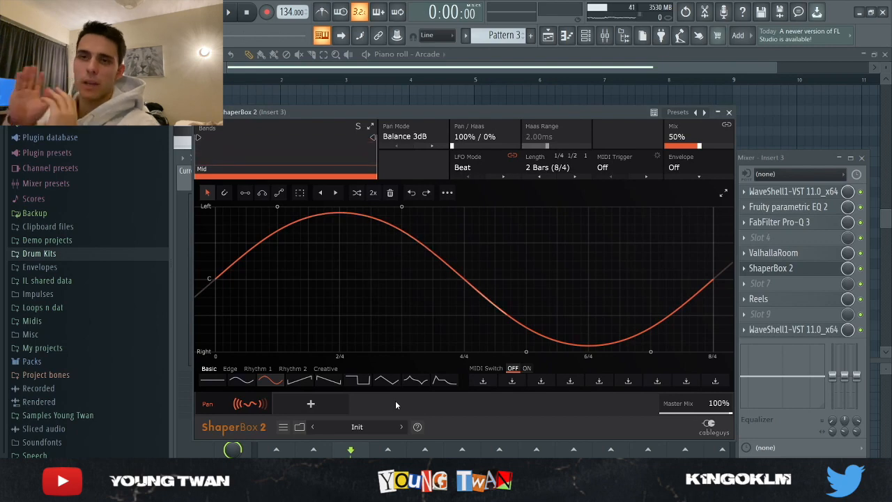
left_click(759, 299)
left_click_drag(453, 98, 409, 91)
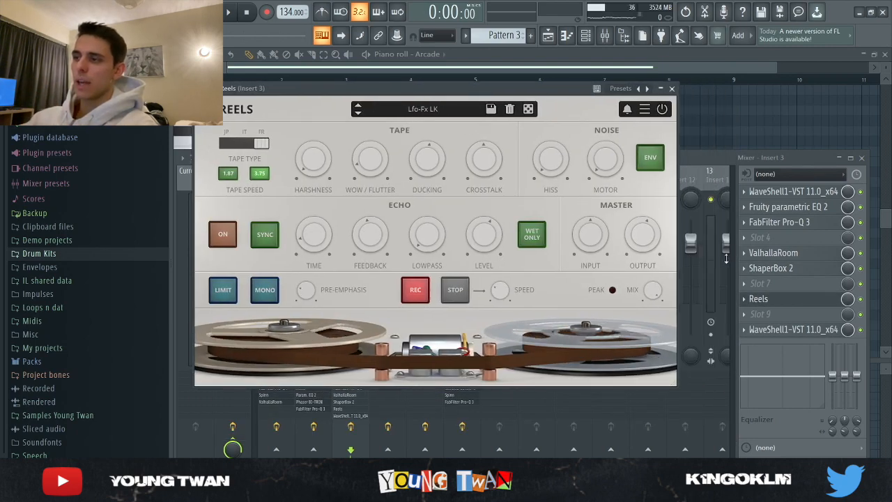
left_click(791, 333)
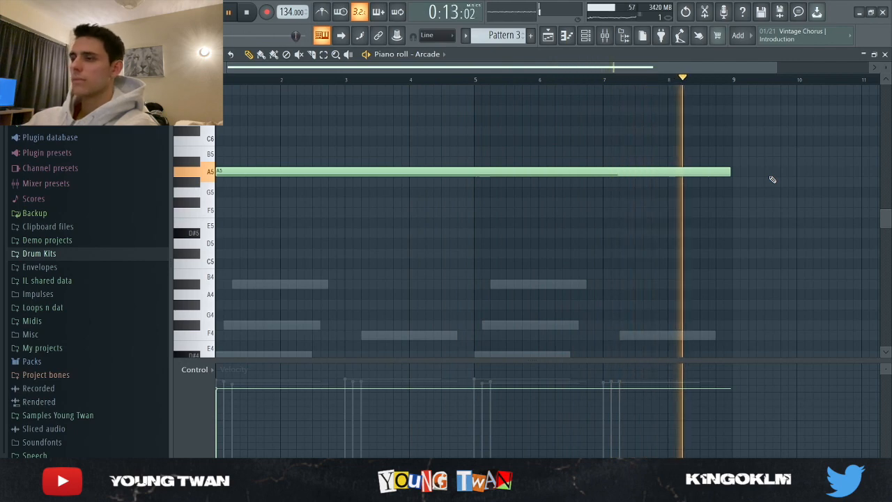
key("space")
Step: Show the playlist and inspect the Onlyxne_Percloop_imagine 134 loop's Insert 4 equalizer, its sample settings and the arrangement of clips
key("F5")
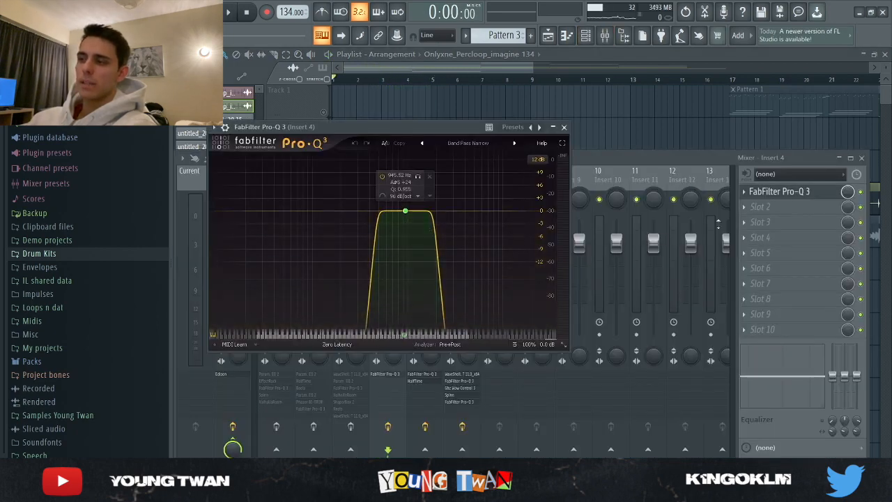
left_click(777, 191)
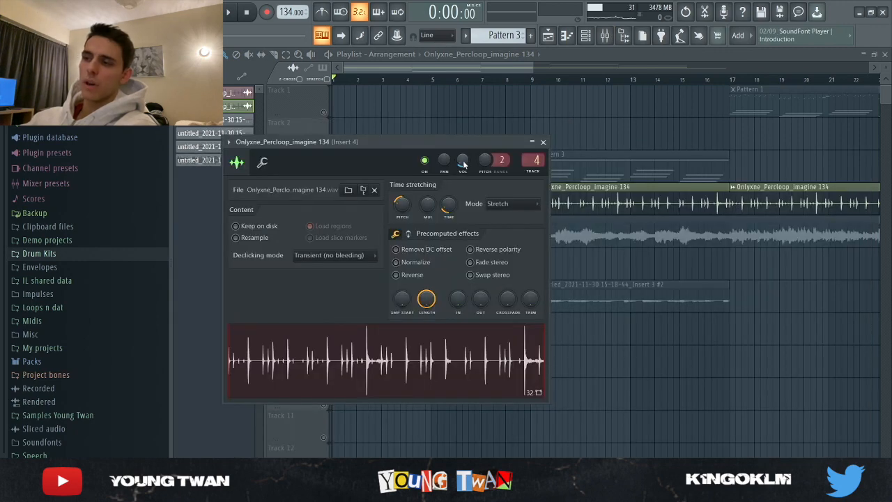
left_click(543, 142)
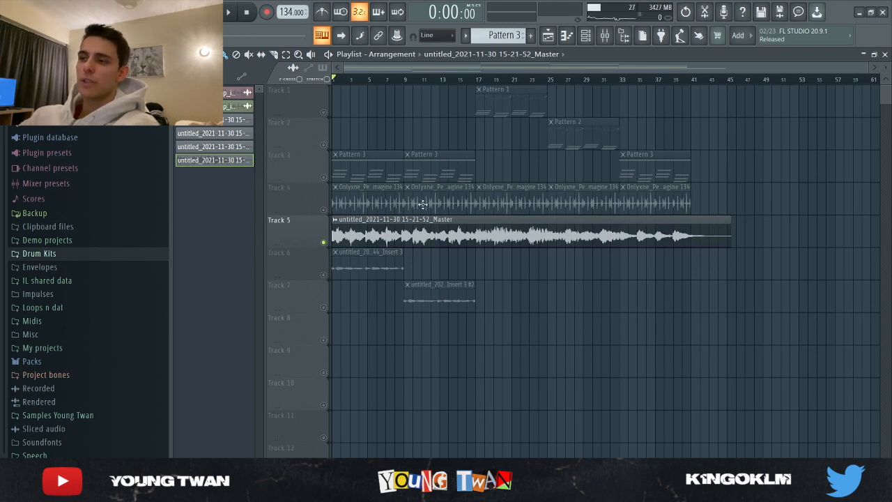
scroll(325, 275, "up", 2)
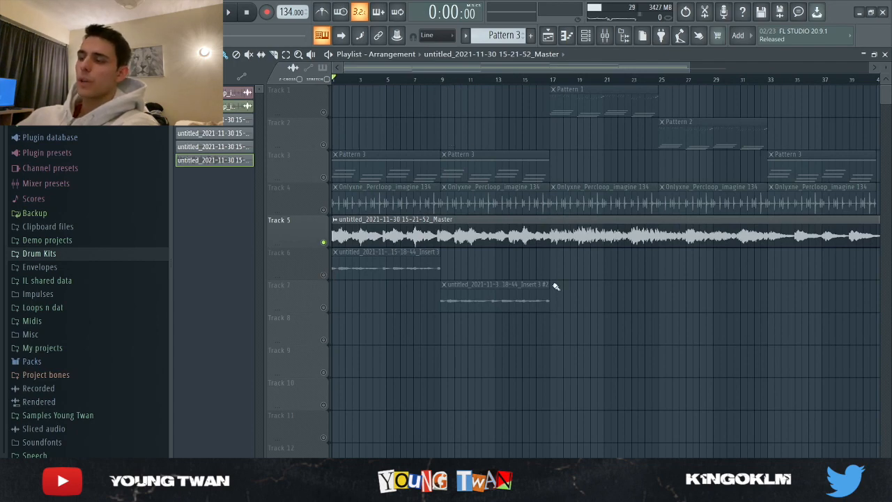
scroll(555, 287, "down", 2)
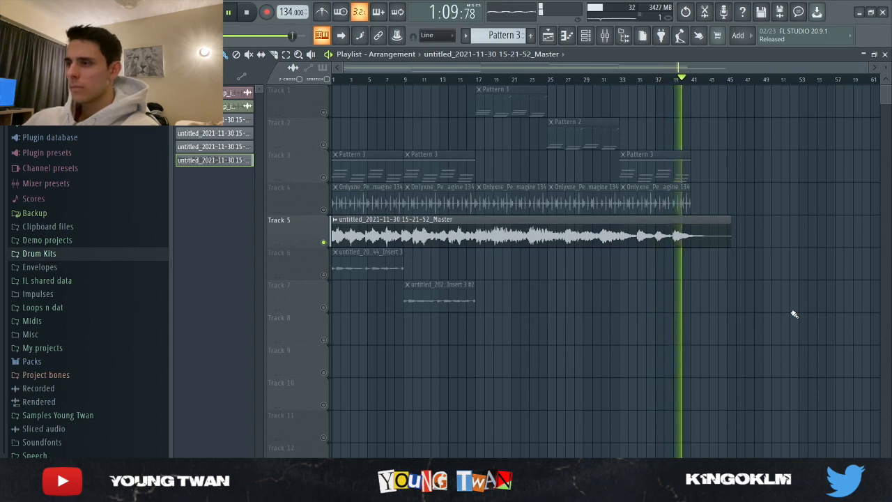
key("space")
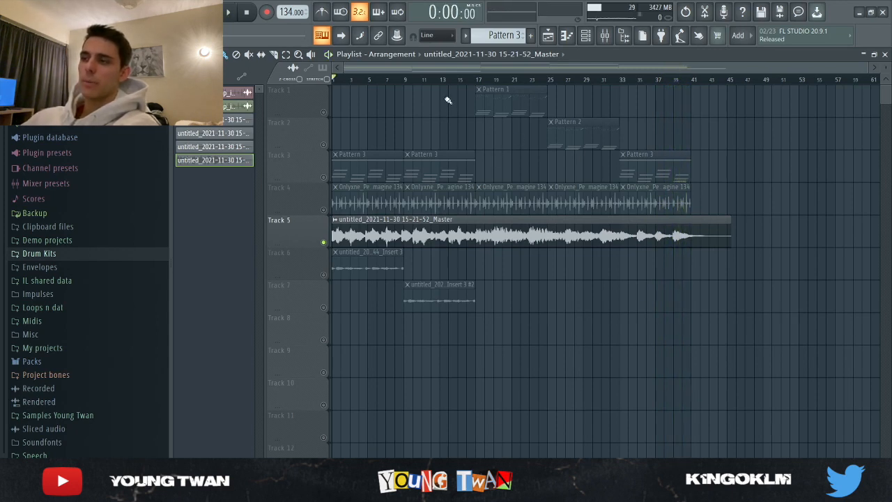
Step: Review the first three effects on mixer Insert 6: the WaveShell PuigChild 670 compressor, FabFilter Pro-Q 3 and Ghz Wow Control 3
key("F9")
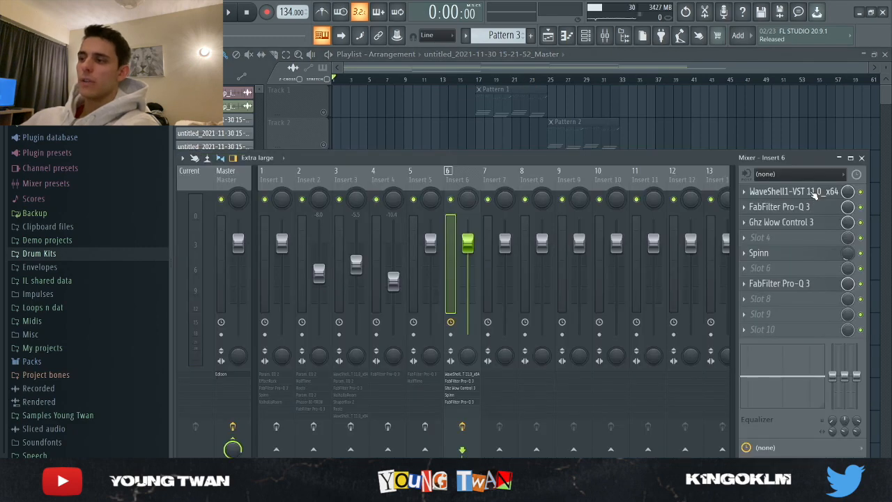
left_click(794, 191)
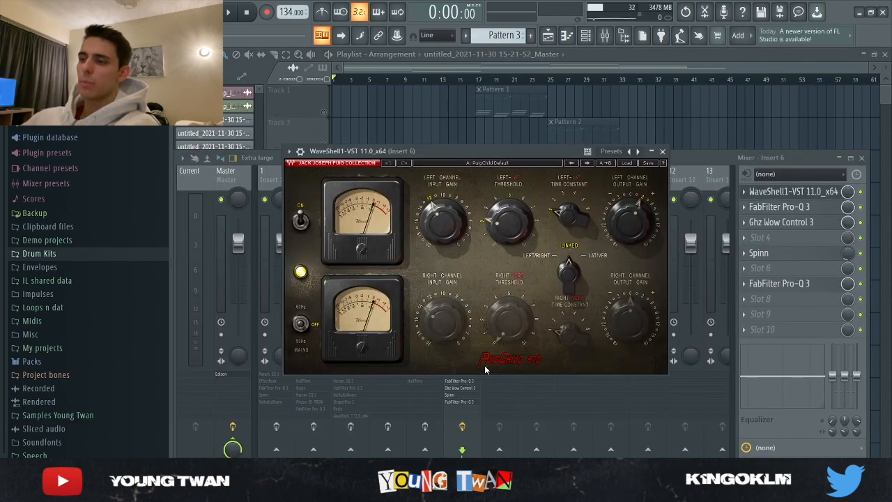
left_click(783, 207)
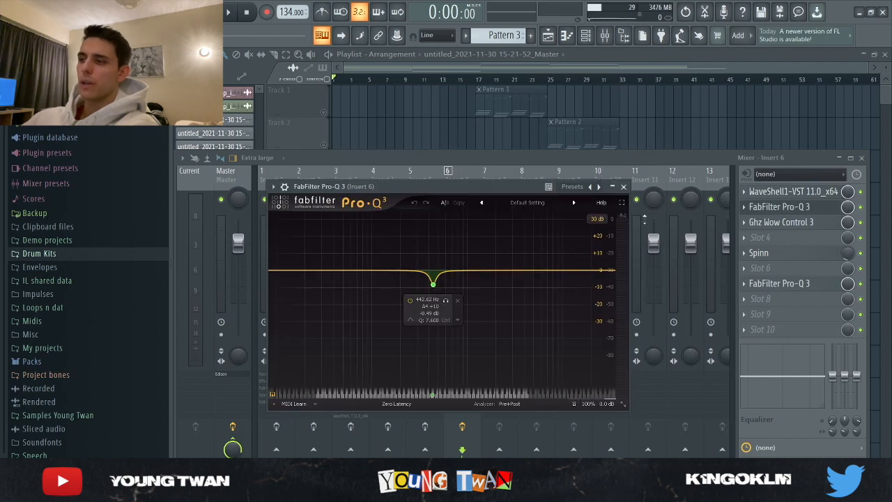
left_click(781, 221)
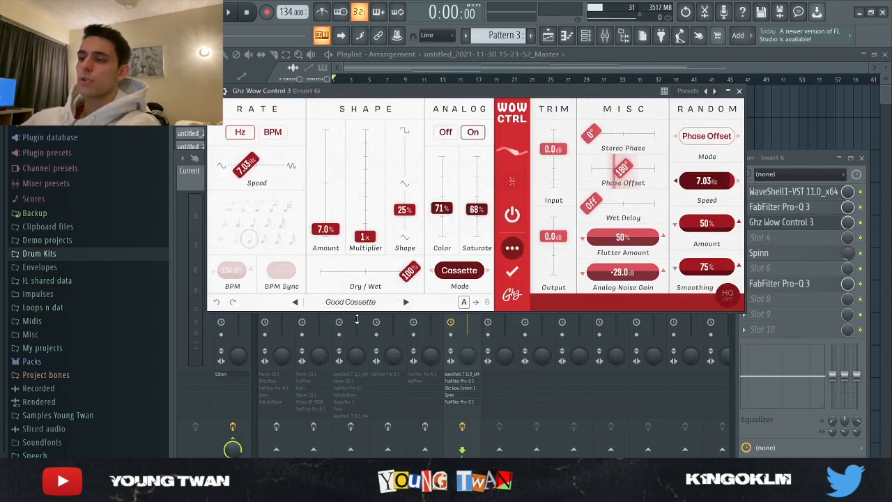